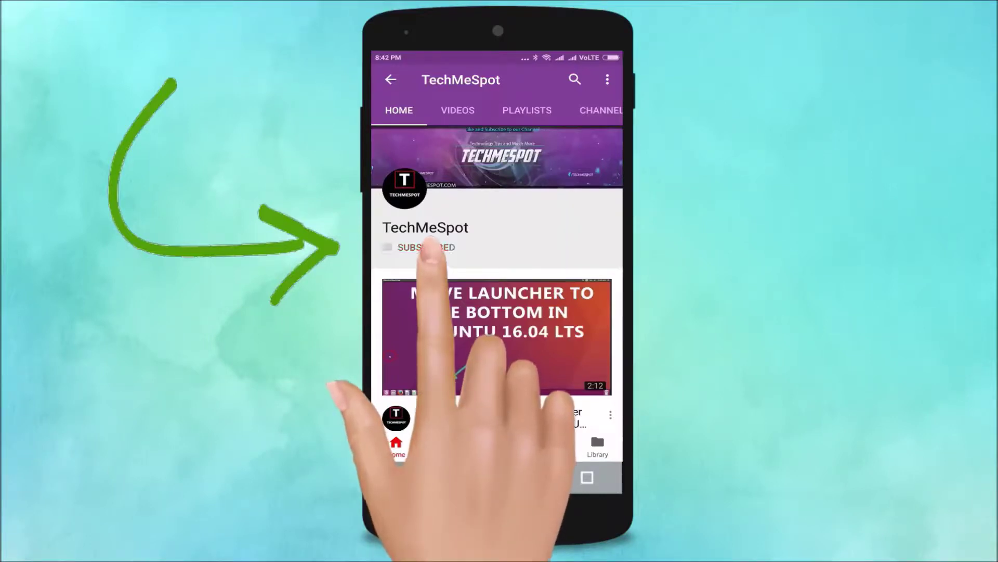
pyautogui.click(486, 248)
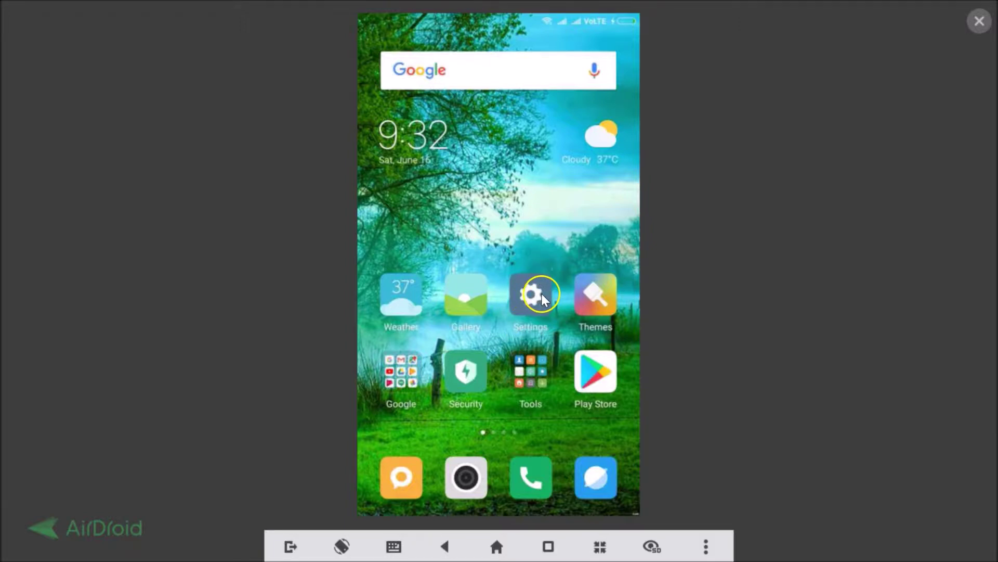
# - Check the MIUI version in the phone's About phone settings, then return to the home screen
pyautogui.click(536, 294)
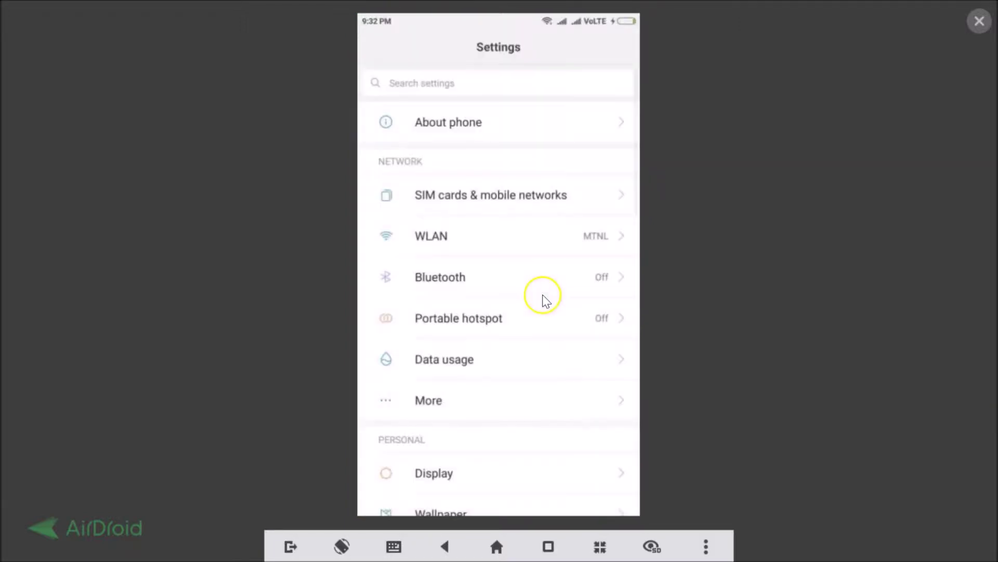
pyautogui.click(431, 130)
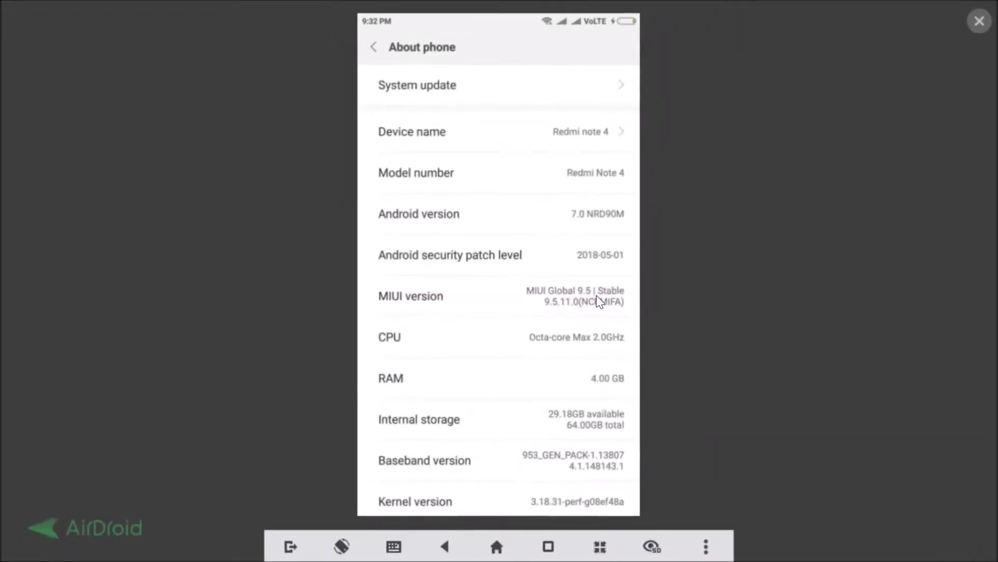
pyautogui.rightClick(597, 296)
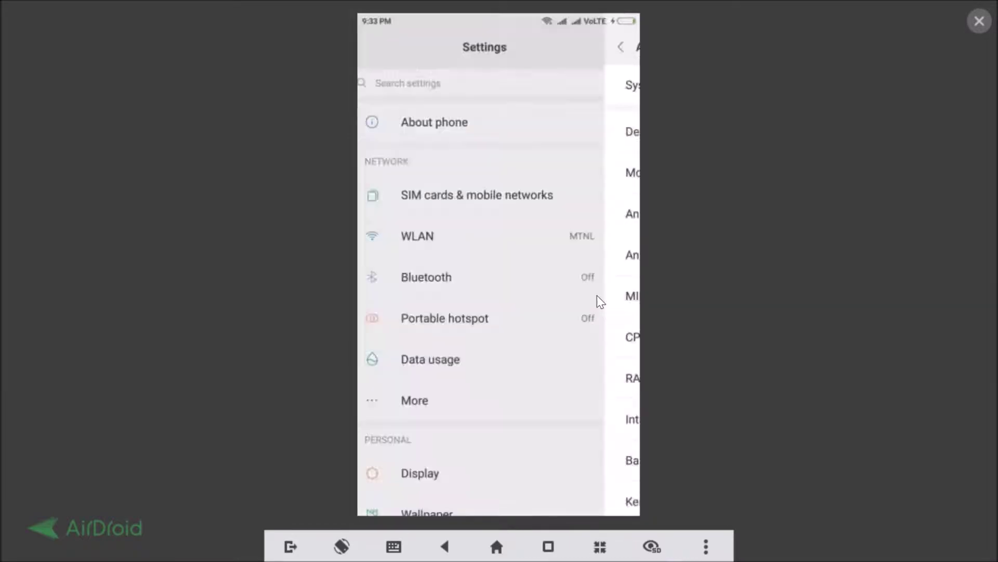
pyautogui.rightClick(597, 296)
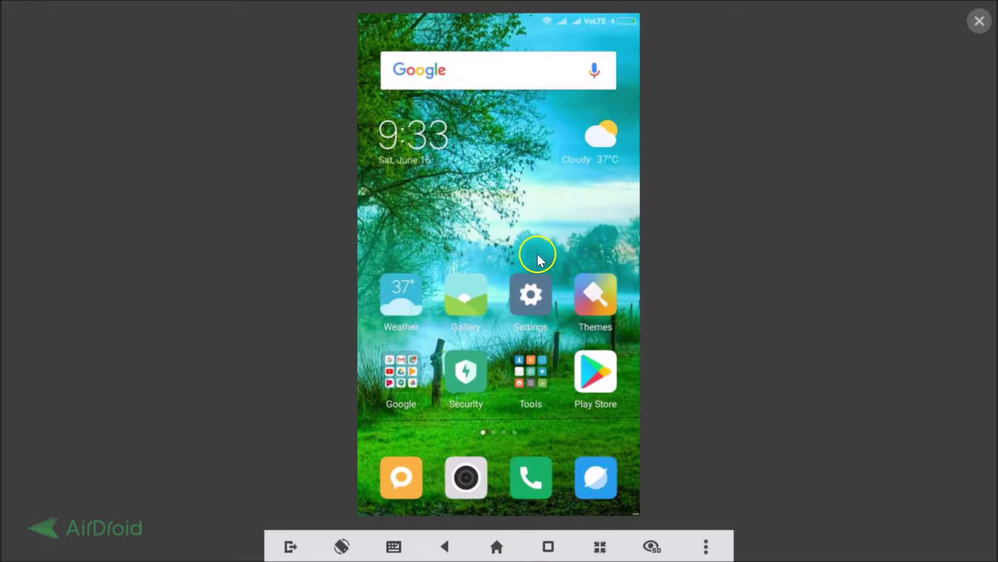
# - Open the Dual apps page from the app settings section of the phone's Settings
pyautogui.click(530, 303)
pyautogui.scroll(-5, 533, 306)
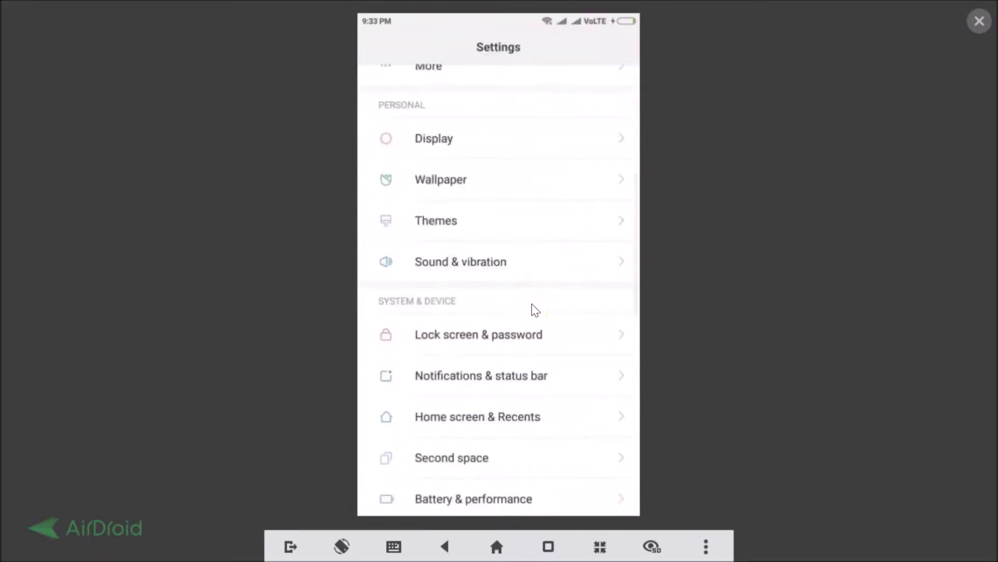
pyautogui.scroll(-6, 535, 310)
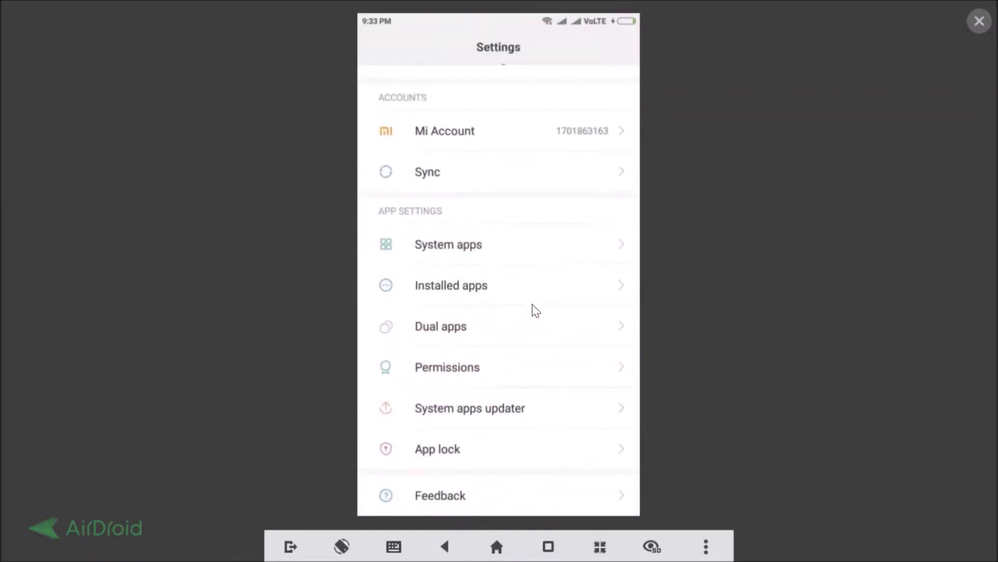
pyautogui.click(443, 326)
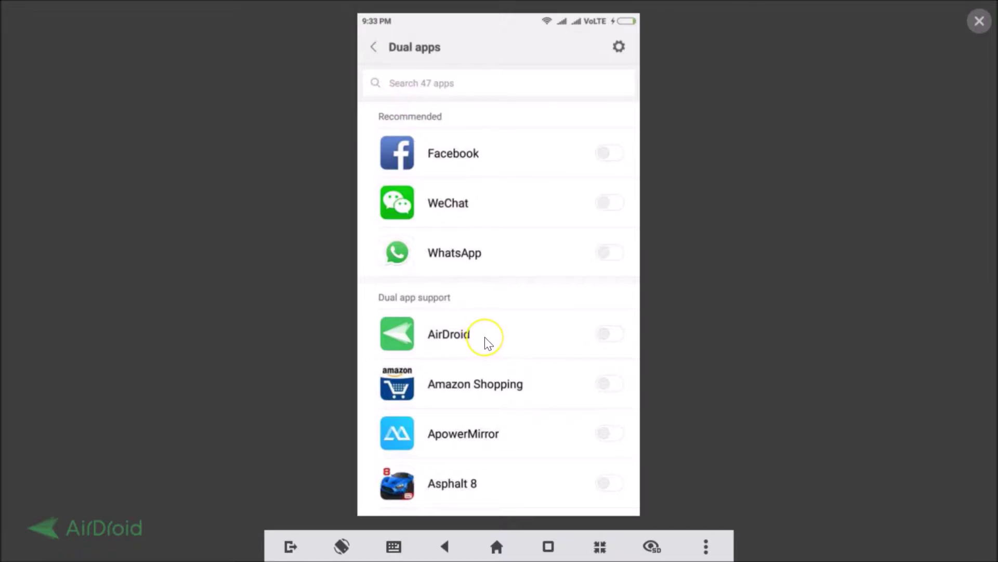
# - Turn on the dual app for WhatsApp and return to the home screen
pyautogui.scroll(-10, 487, 341)
pyautogui.scroll(5, 487, 343)
pyautogui.scroll(5, 487, 343)
pyautogui.click(617, 253)
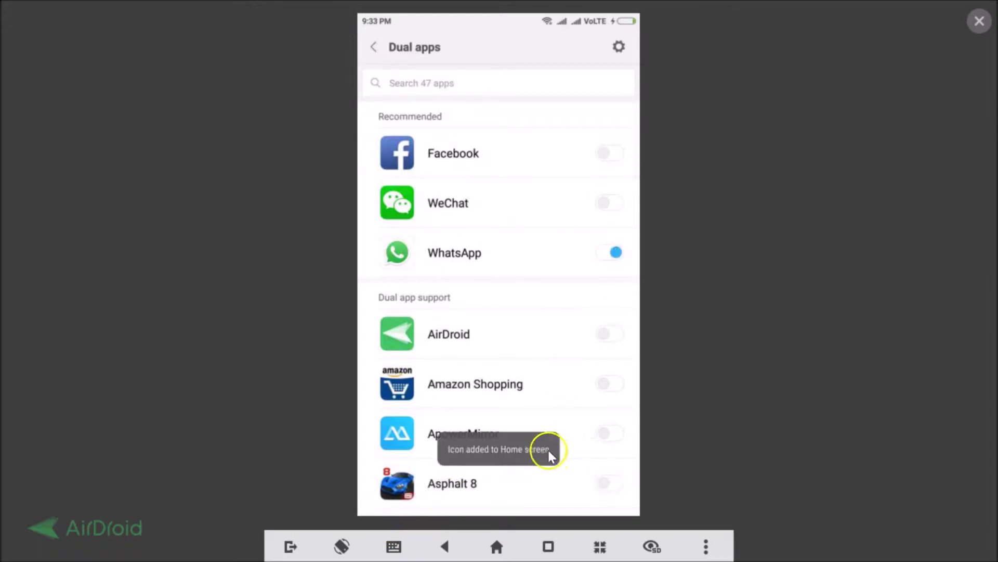
pyautogui.rightClick(538, 243)
pyautogui.rightClick(538, 244)
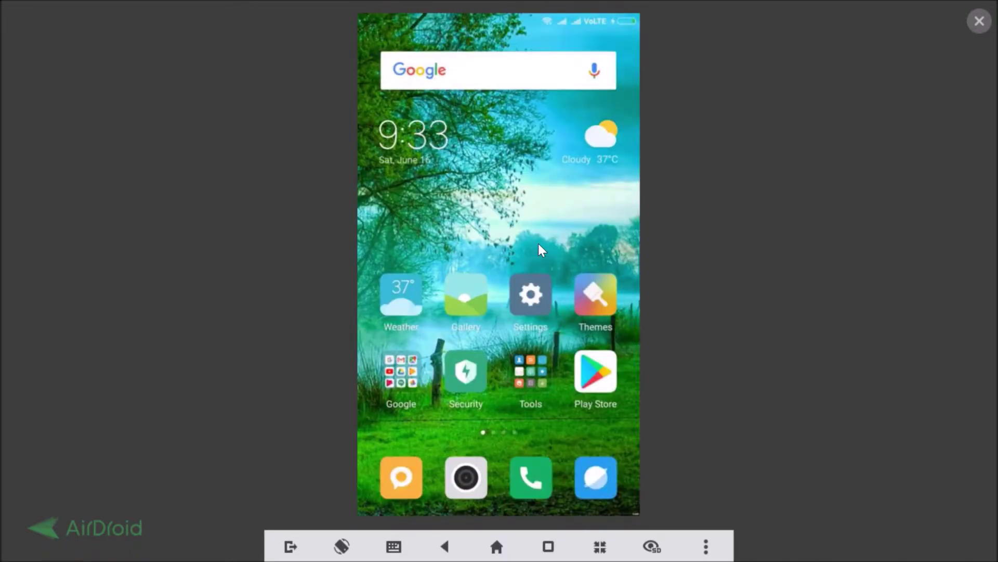
# - Launch the cloned WhatsApp from the last home screen page and accept its terms of service
pyautogui.scroll(-1, 539, 244)
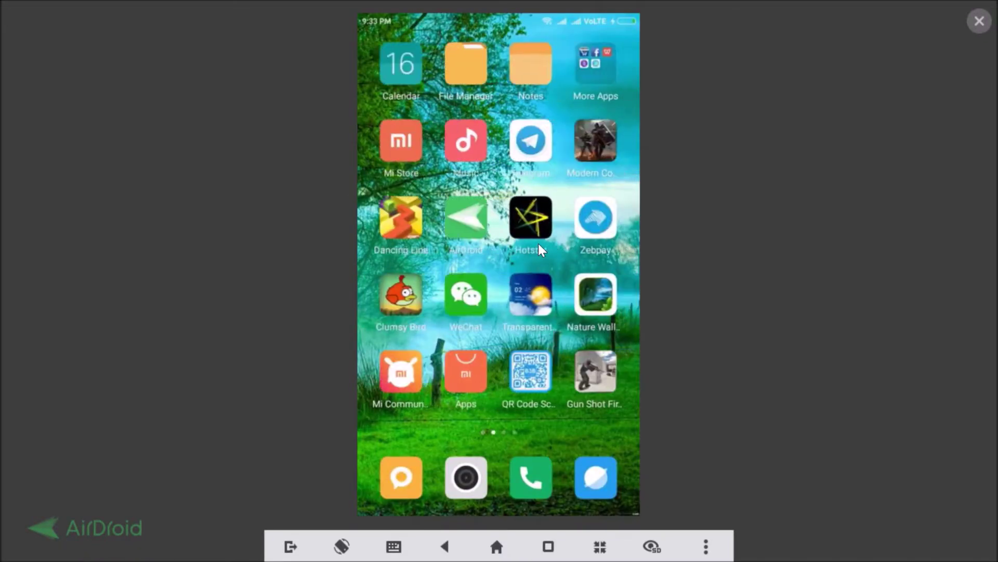
pyautogui.scroll(-1, 538, 243)
pyautogui.scroll(-1, 538, 249)
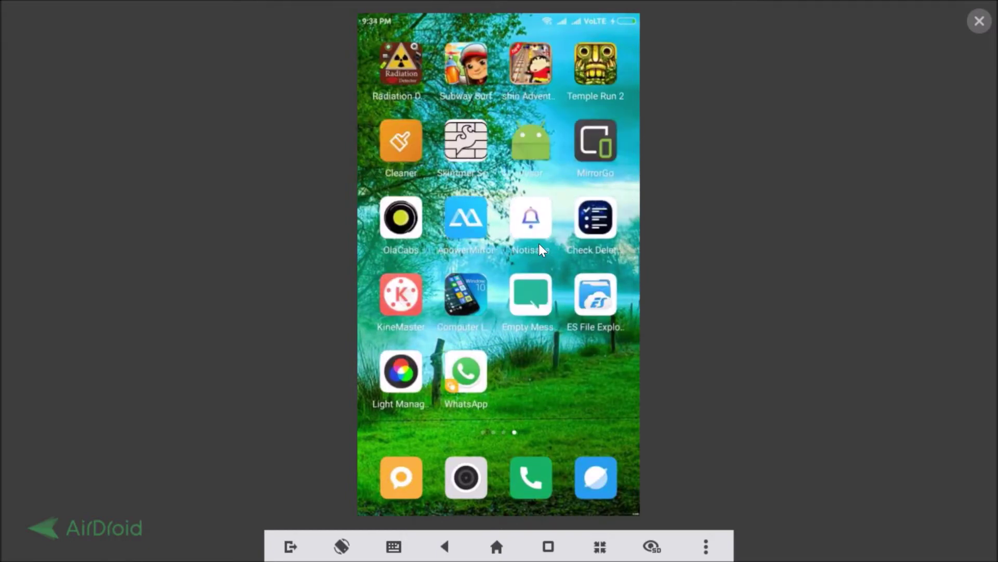
pyautogui.click(474, 377)
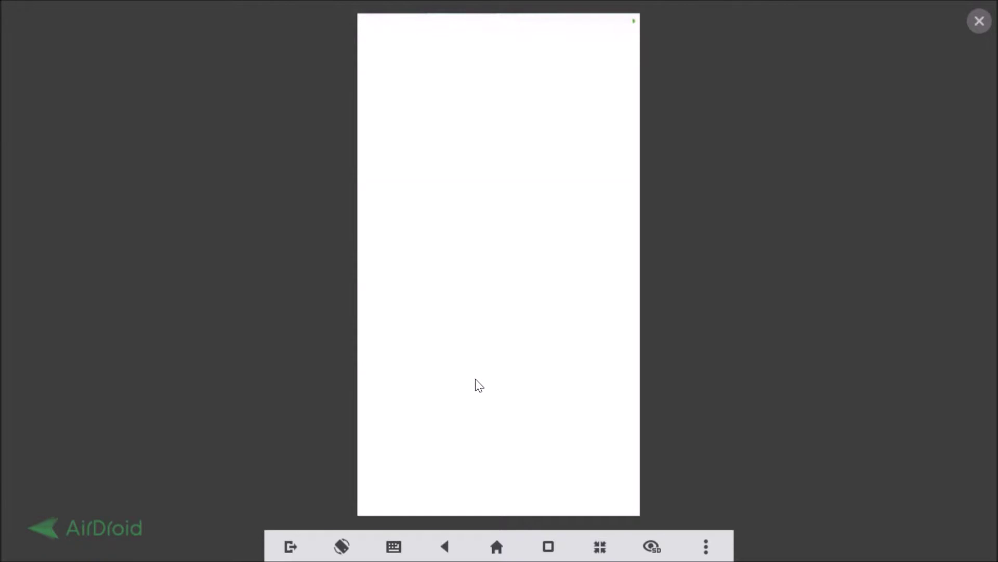
pyautogui.click(440, 53)
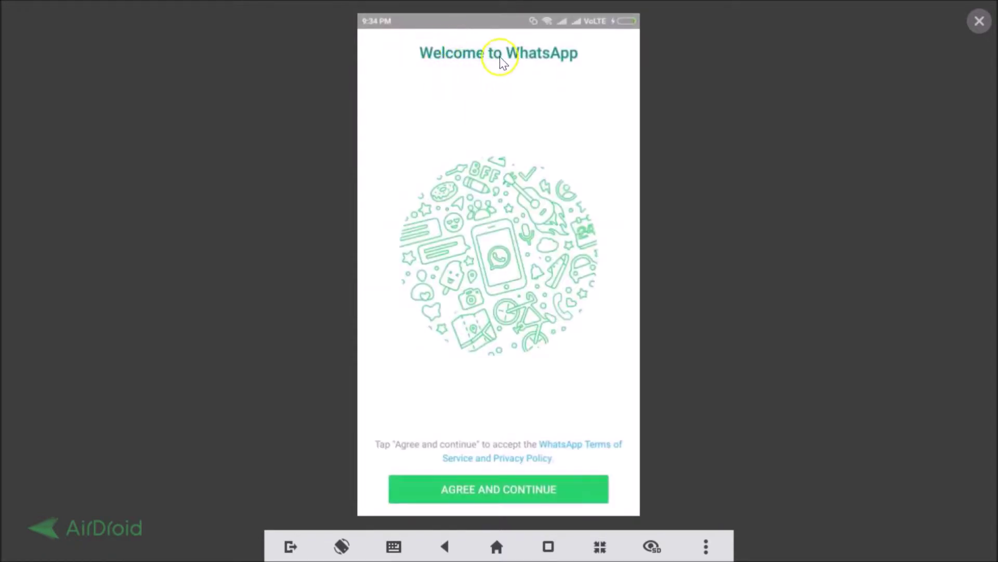
pyautogui.click(490, 498)
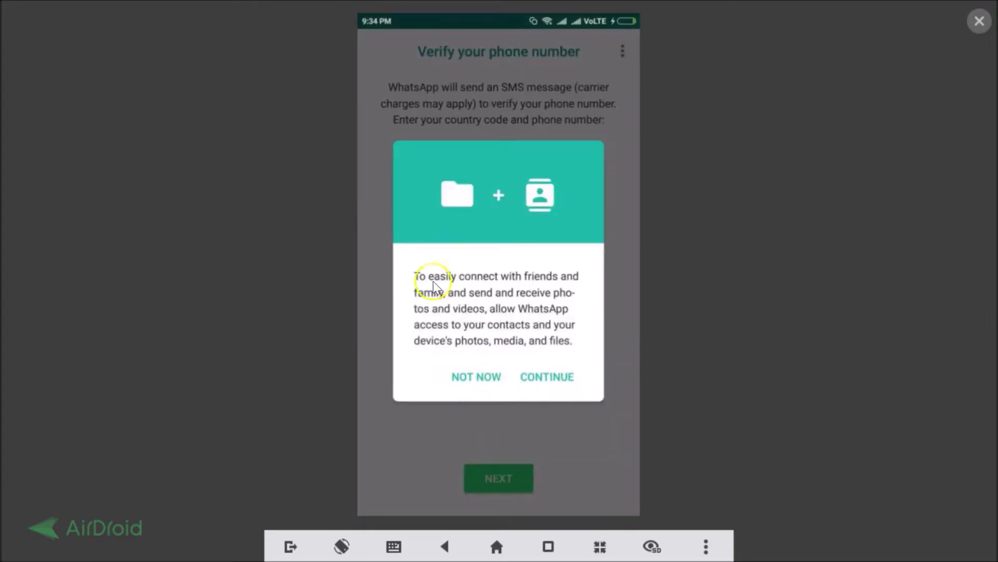
# - Allow the cloned WhatsApp to access photos, media and files as well as contacts
pyautogui.click(546, 378)
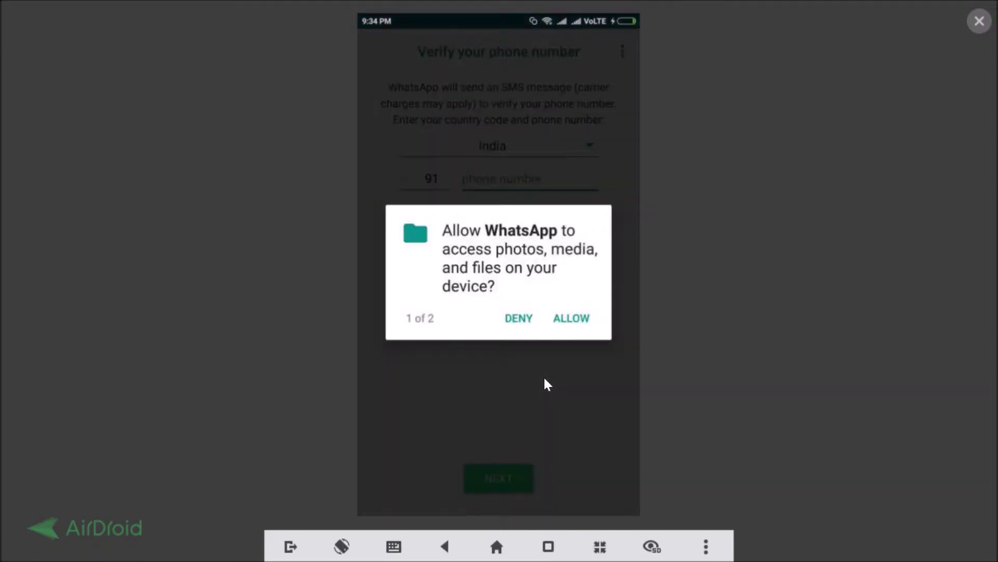
pyautogui.click(558, 319)
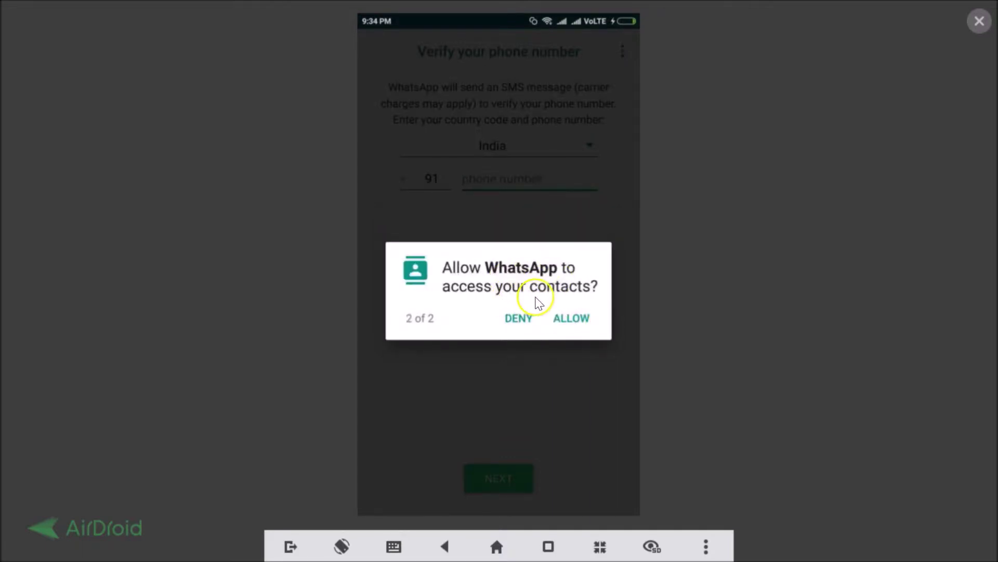
pyautogui.click(572, 319)
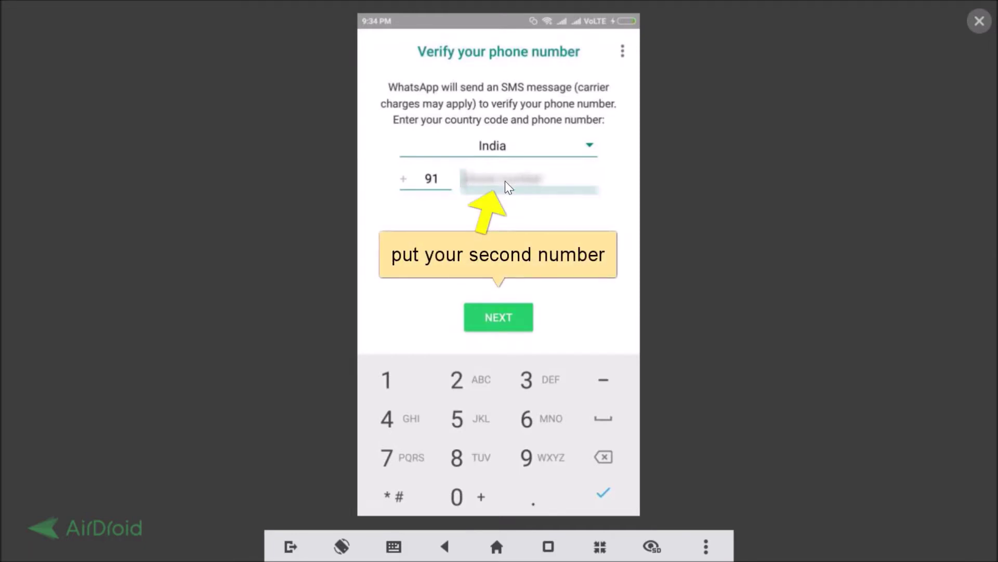
# - Submit the second phone number for verification and allow WhatsApp access to SMS
pyautogui.write('8887')
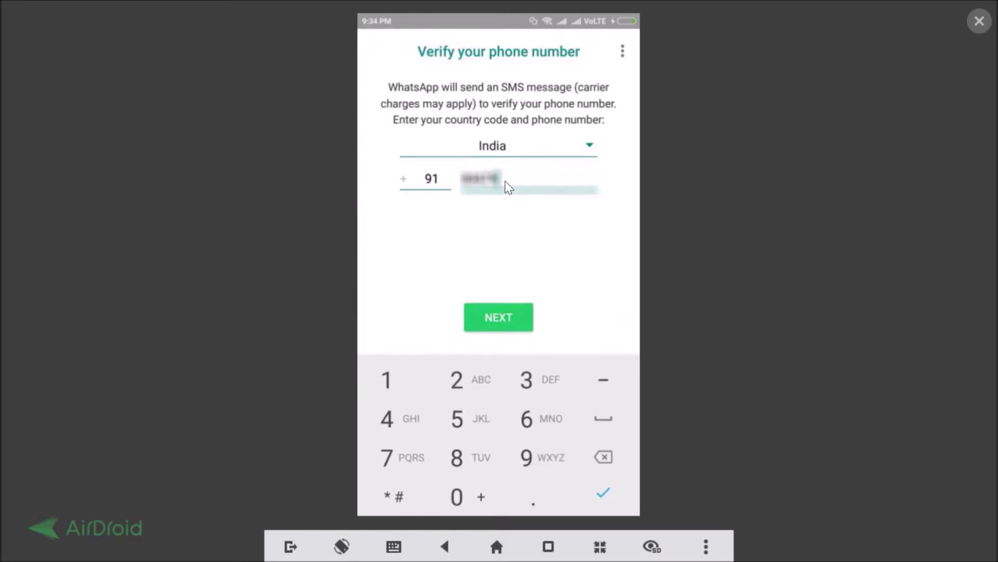
pyautogui.write('•••••')
pyautogui.moveTo(503, 310); pyautogui.dragTo(509, 311)
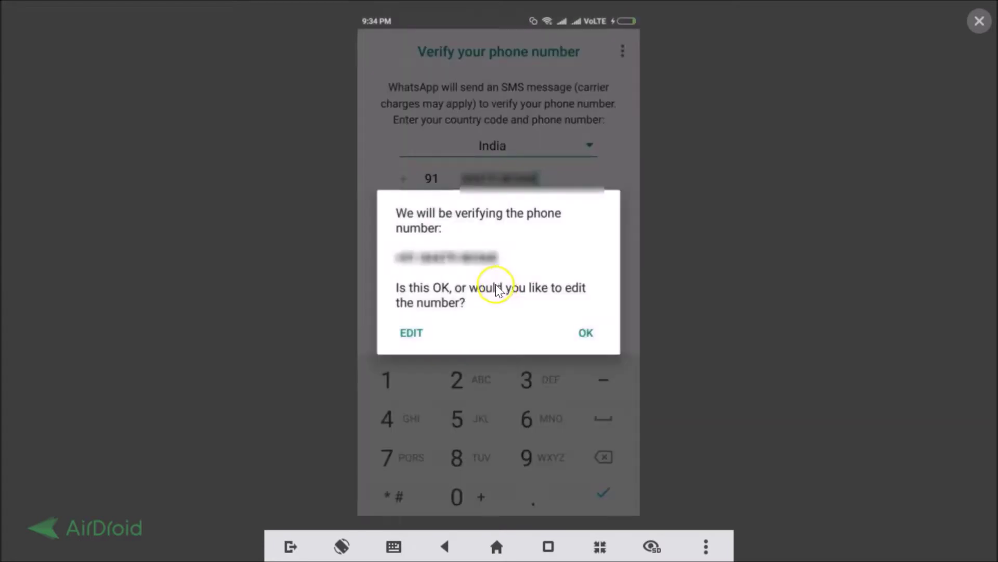
pyautogui.moveTo(412, 229); pyautogui.dragTo(391, 262)
pyautogui.click(591, 333)
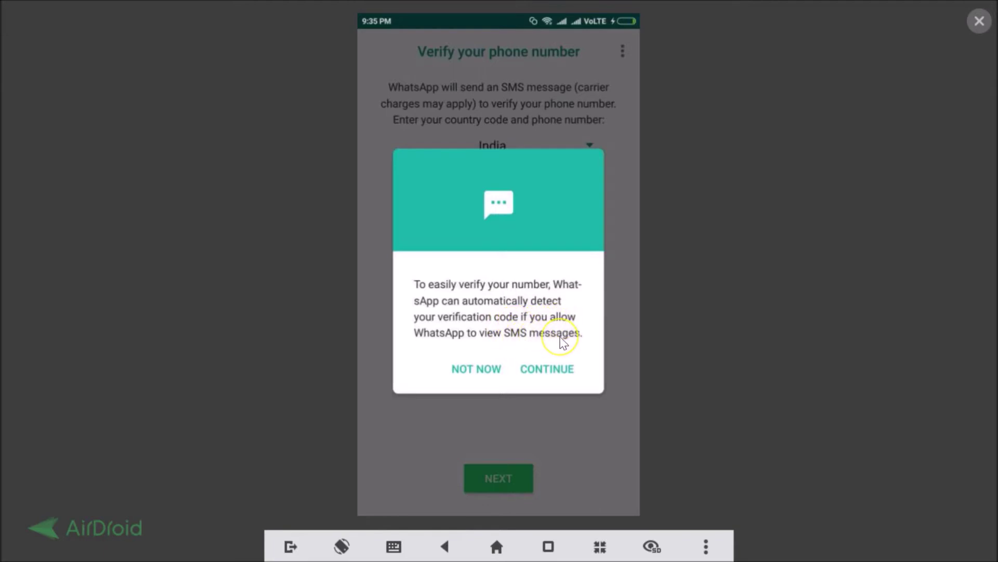
pyautogui.click(549, 369)
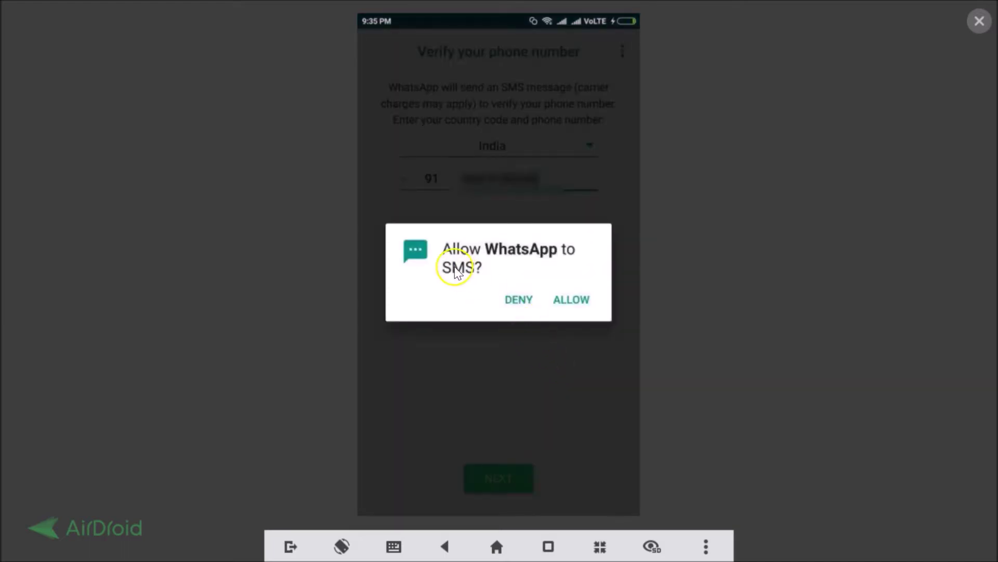
pyautogui.click(553, 305)
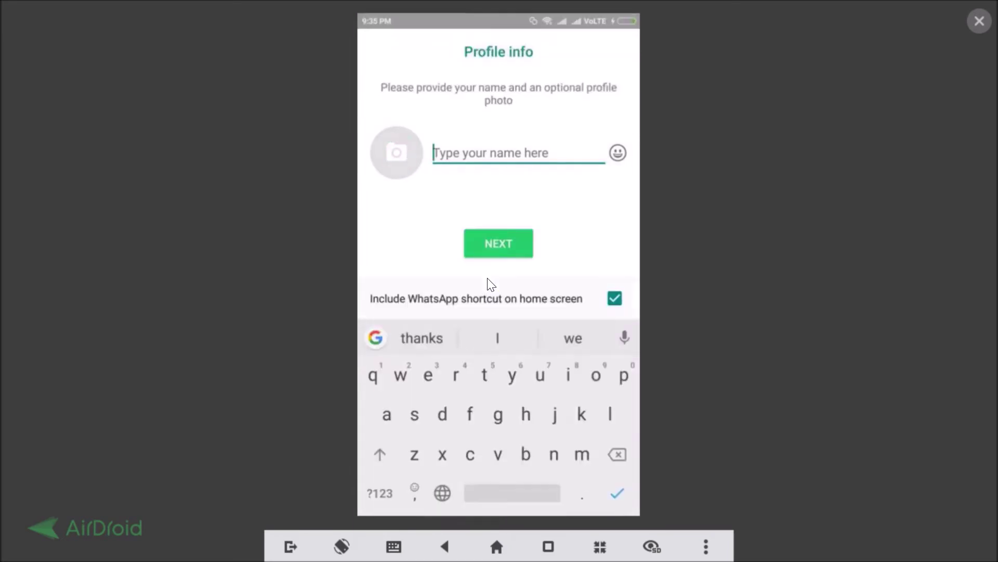
# - Enter the profile name, complete the WhatsApp profile setup and return to the home screen
pyautogui.write('john')
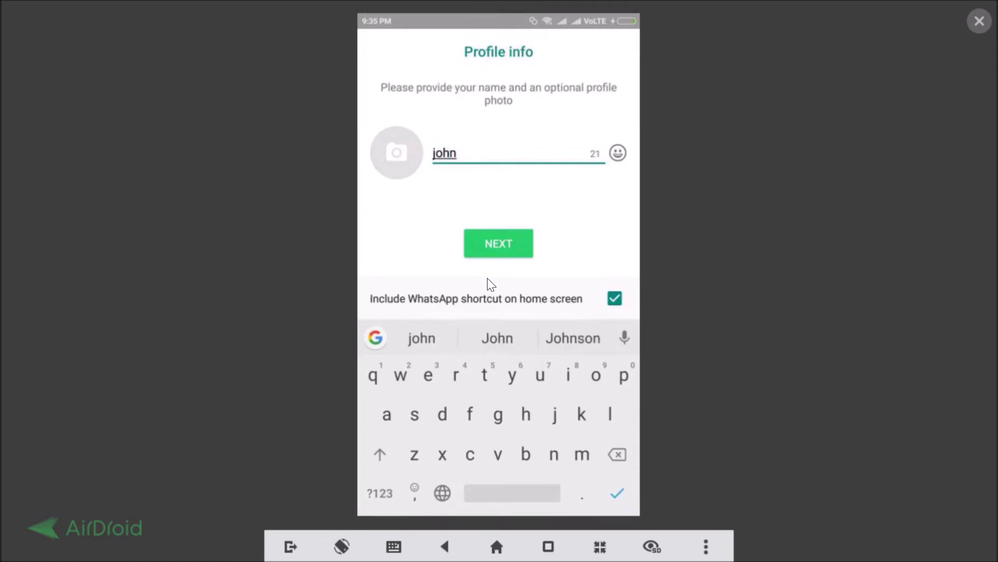
pyautogui.click(491, 251)
pyautogui.click(491, 250)
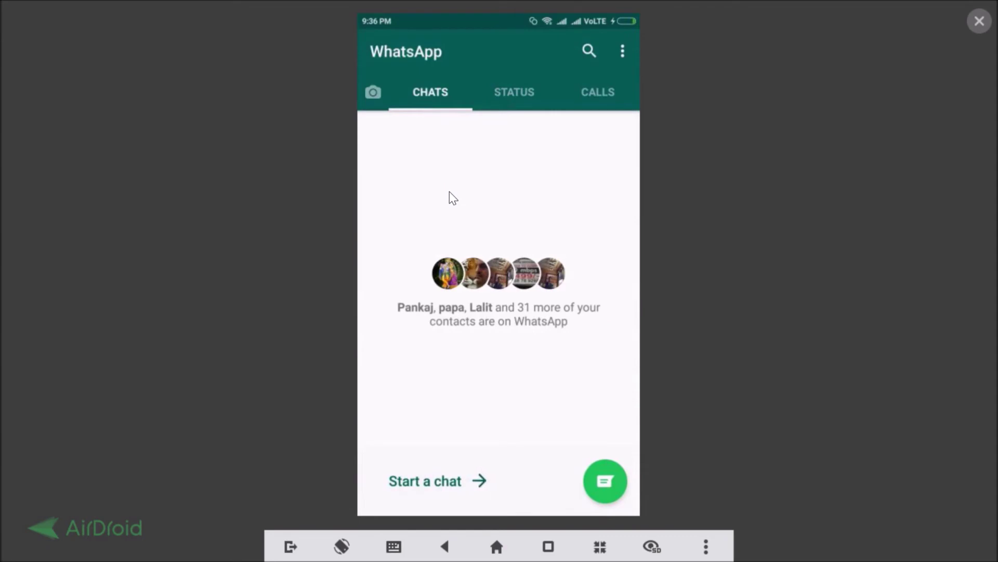
pyautogui.press('Home')
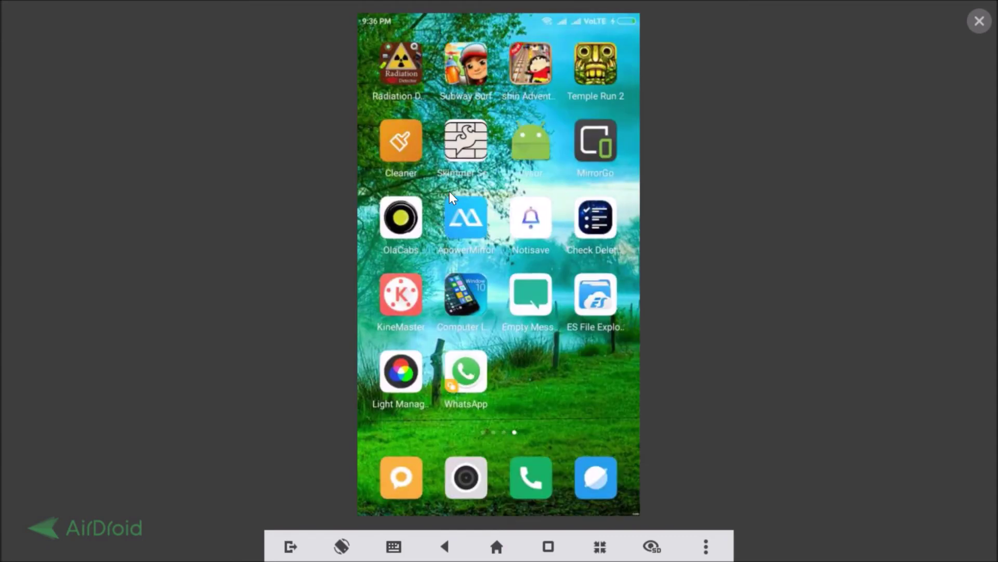
# - Open the original WhatsApp to view its chat list, then go back to the home screen
pyautogui.click(459, 378)
pyautogui.scroll(1, 460, 378)
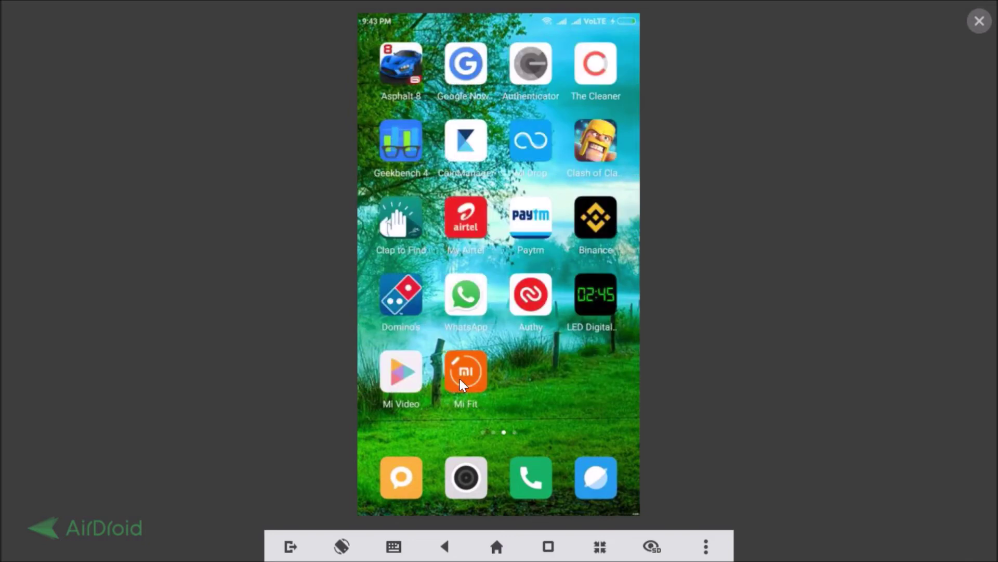
pyautogui.click(462, 292)
pyautogui.click(469, 294)
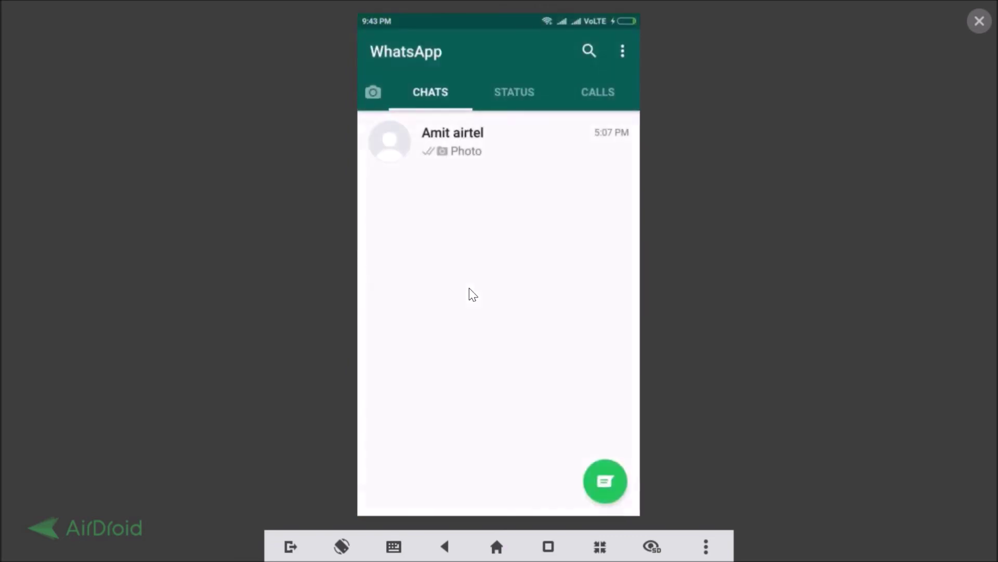
pyautogui.press('Escape')
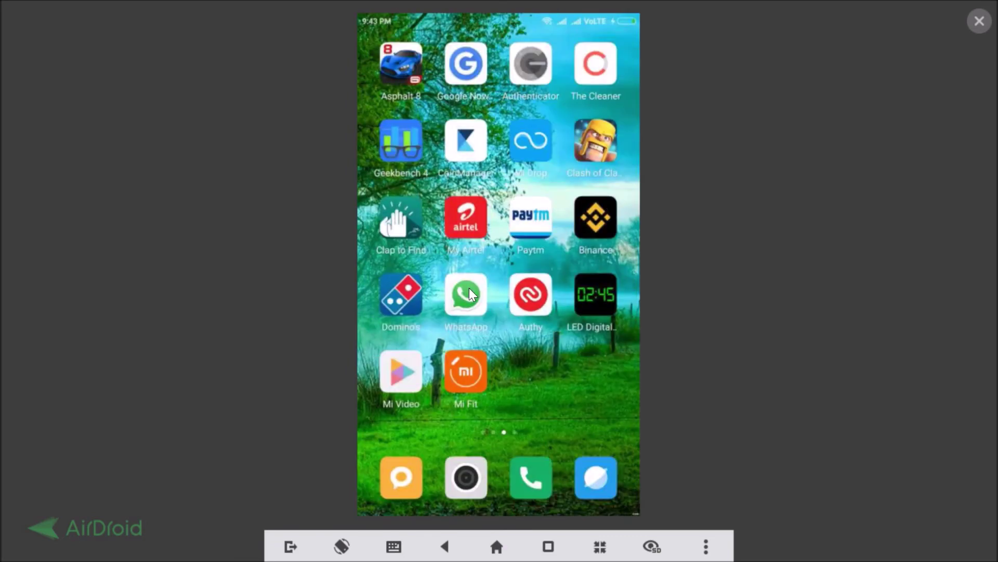
# - Open the cloned WhatsApp to view its separate account, then return to the first home screen page
pyautogui.scroll(-1, 469, 288)
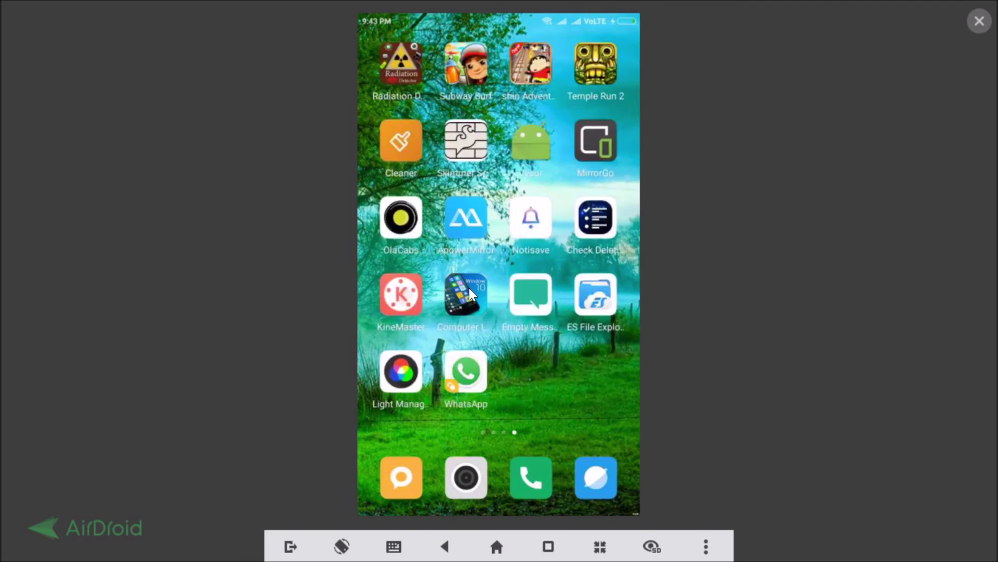
pyautogui.click(473, 385)
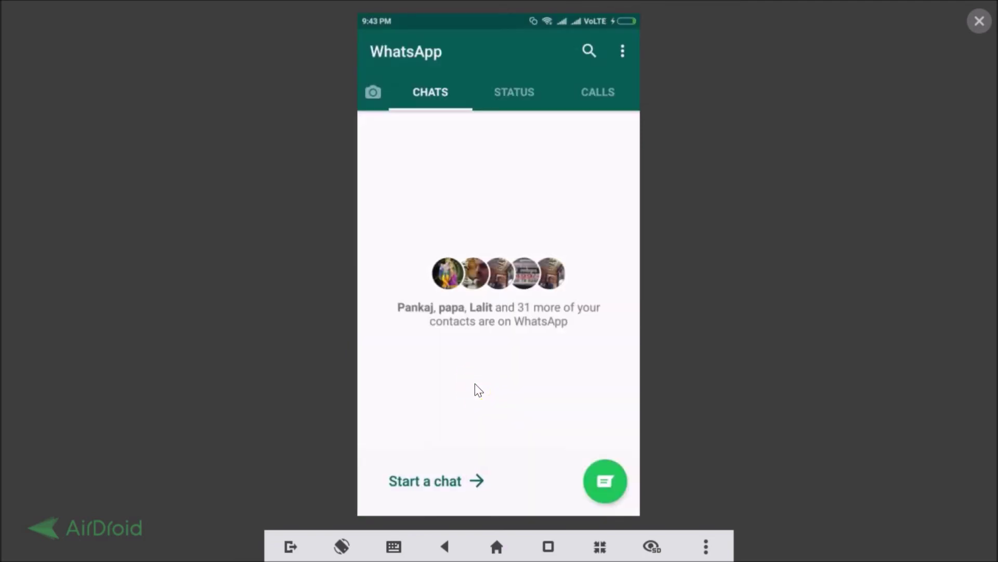
pyautogui.rightClick(476, 384)
pyautogui.scroll(2, 476, 383)
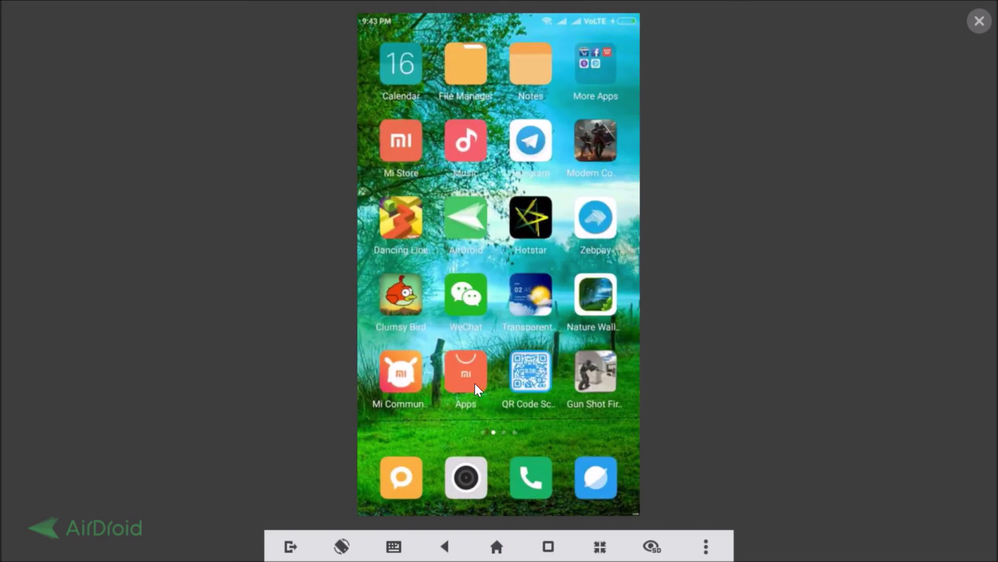
pyautogui.scroll(1, 476, 382)
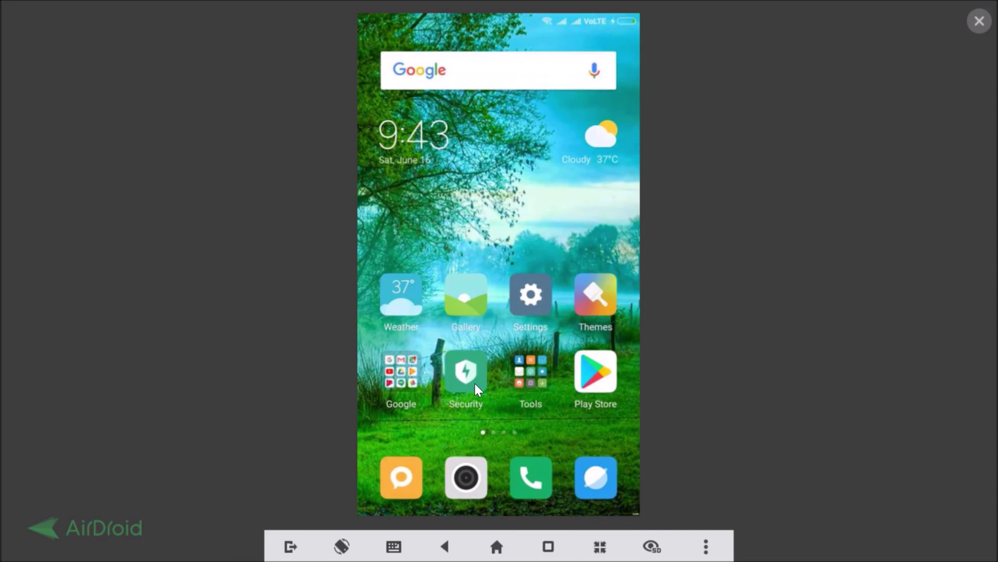